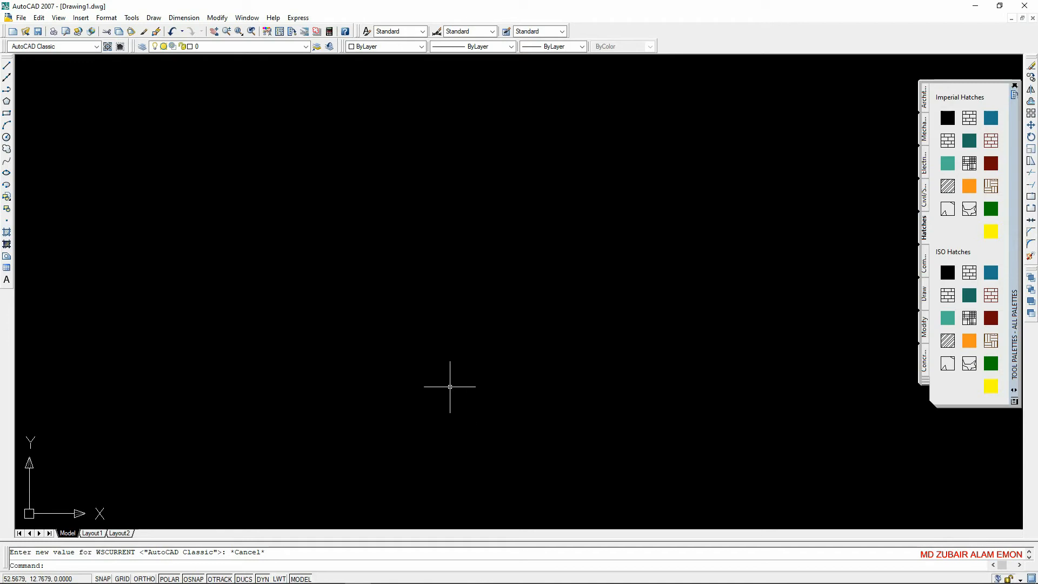
Step: Open the drawing ff_cl.dwg and delete the entire CL plan together with its label
left_click(26, 33)
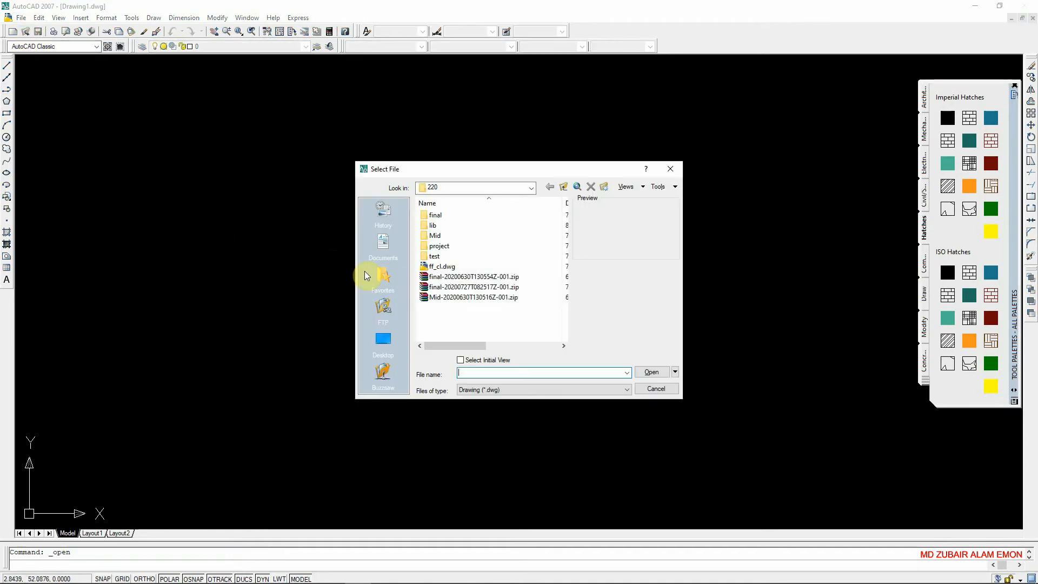
double_click(451, 267)
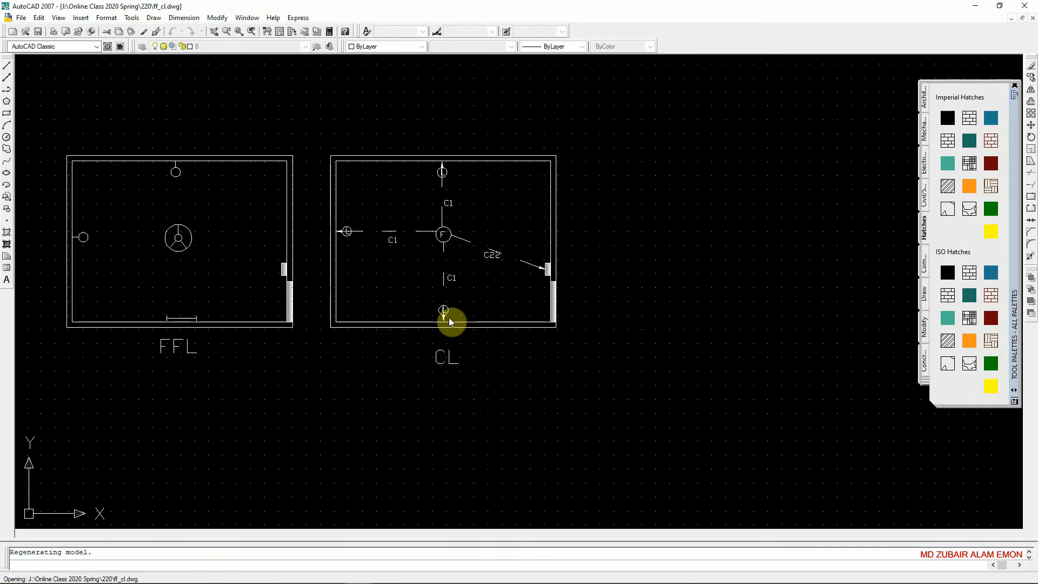
left_click(322, 121)
left_click(591, 382)
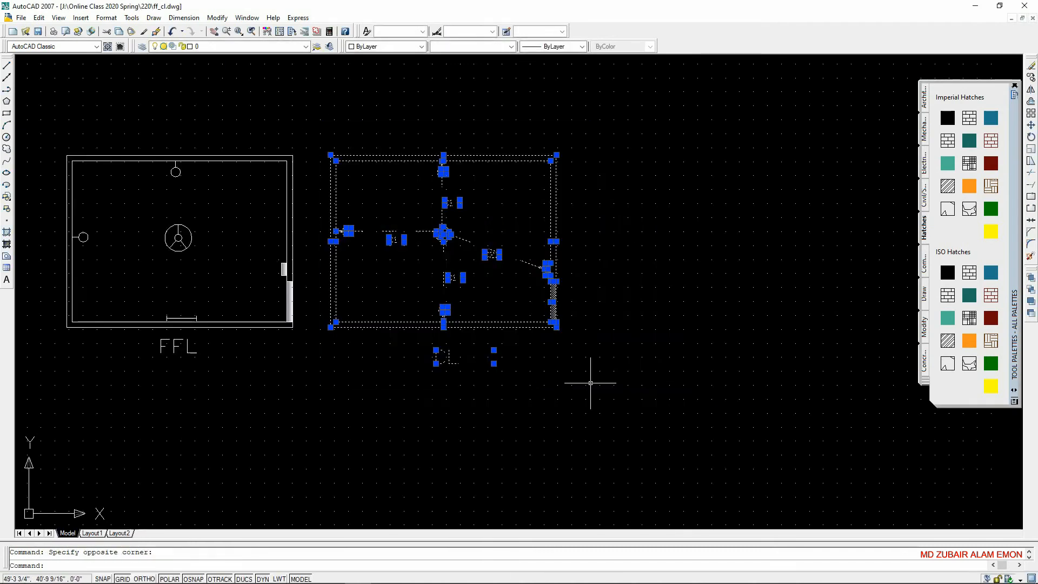
key("Delete")
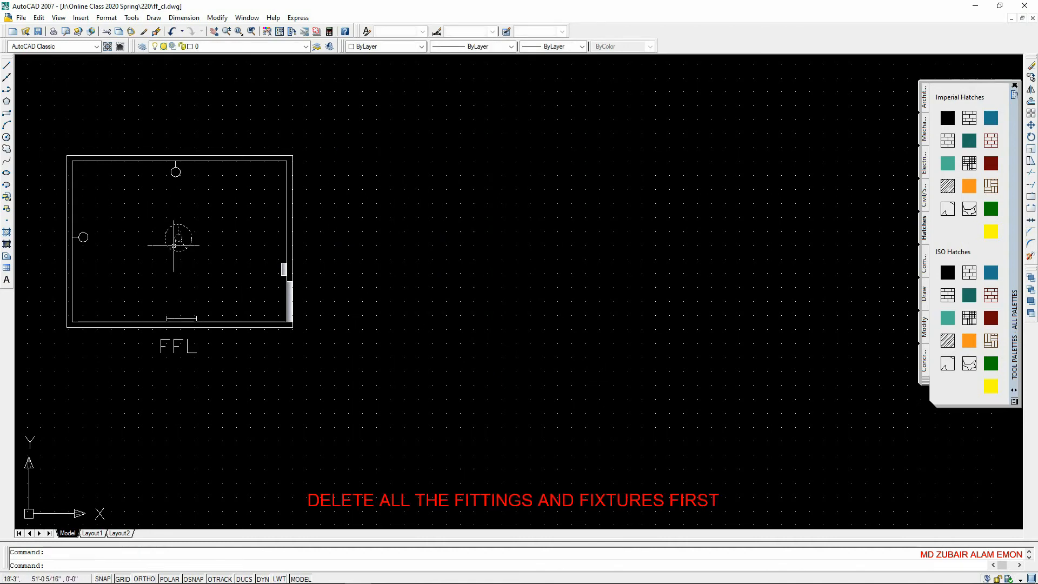
Step: Delete the central fan, the two round wall lights and the tube light from the FFL plan
left_click(173, 246)
key("Delete")
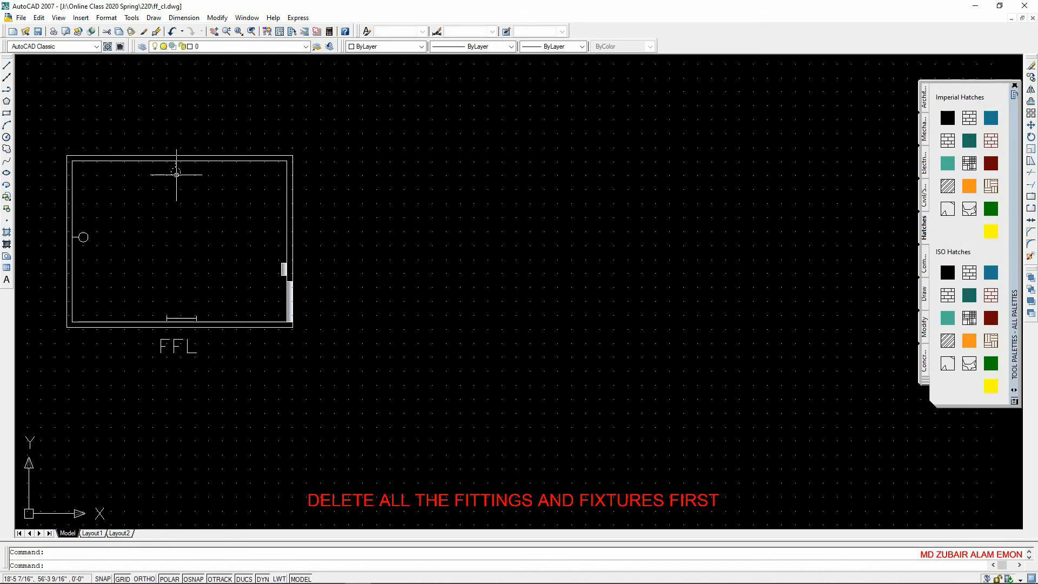
left_click(176, 173)
key("Delete")
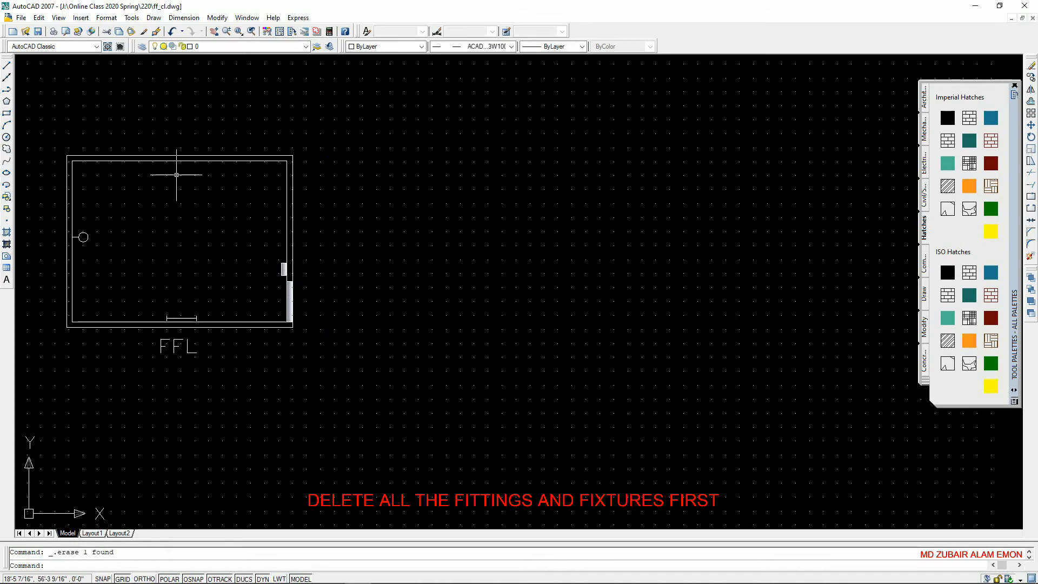
left_click(84, 238)
key("Delete")
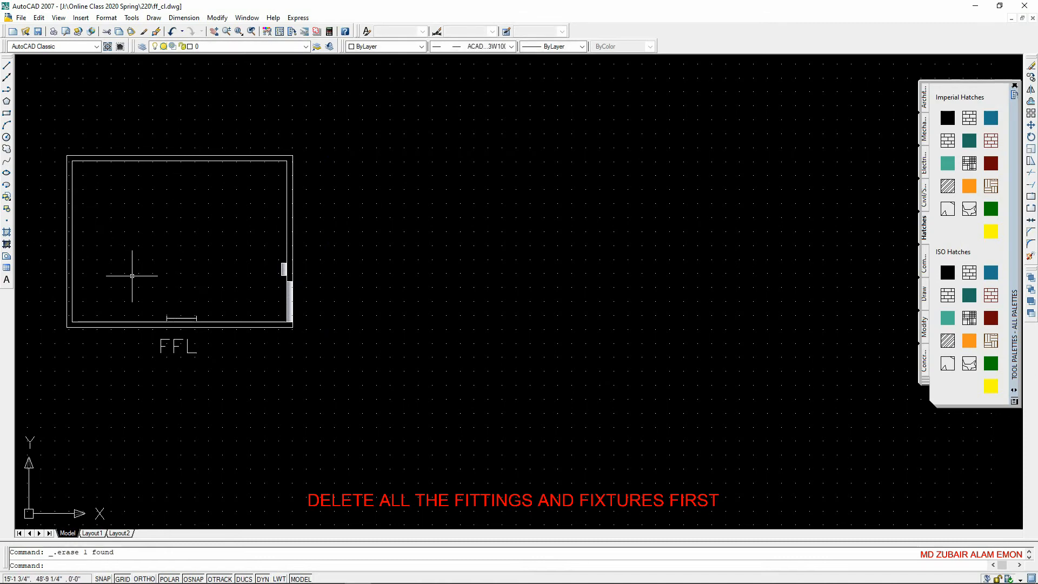
left_click(172, 318)
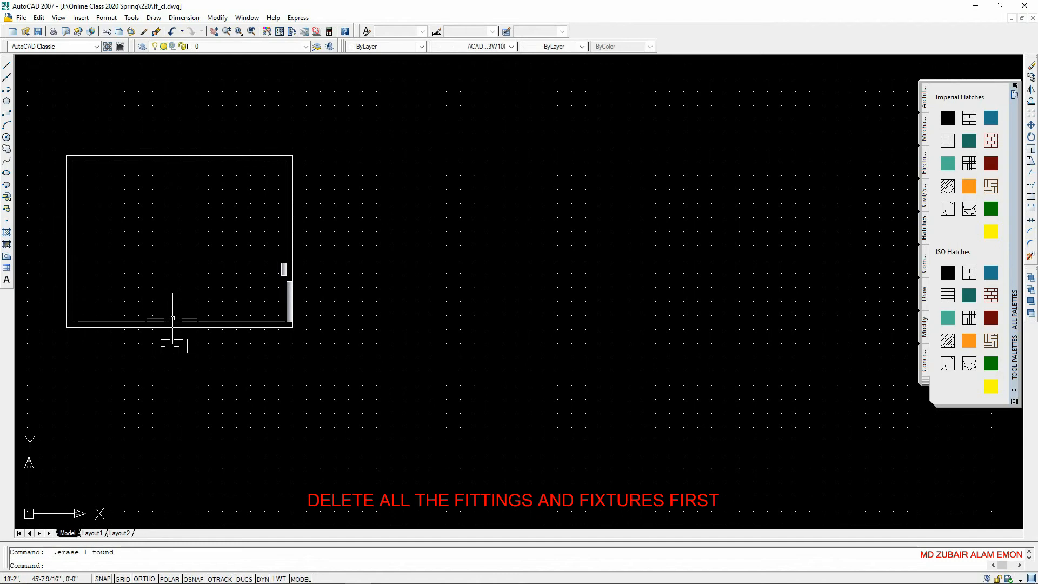
key("Delete")
Step: Delete the switchboard's hatch and outline and the door opening's solid hatch from the FFL plan
left_click(284, 270)
left_click(283, 273)
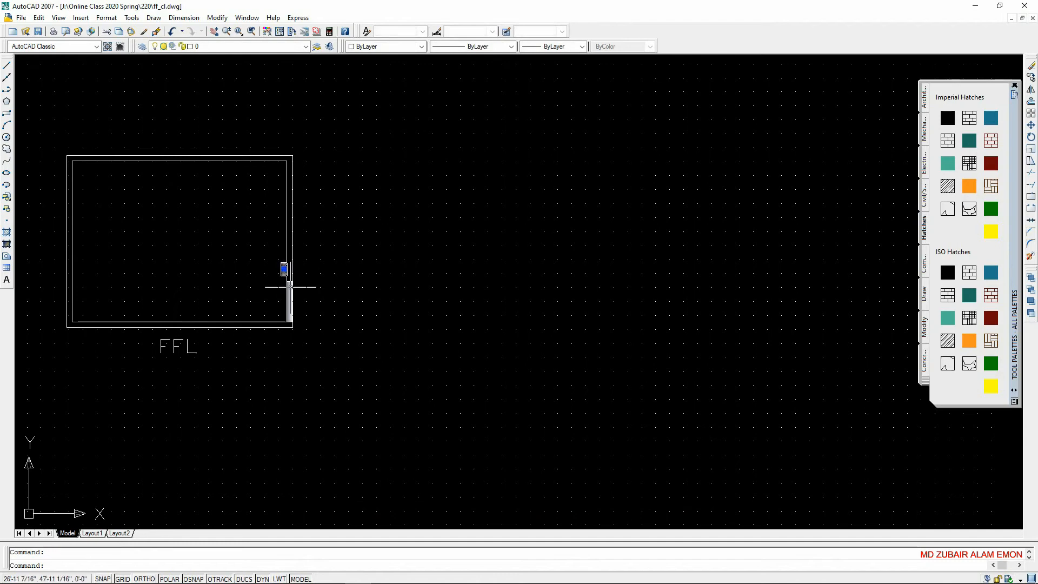
key("Delete")
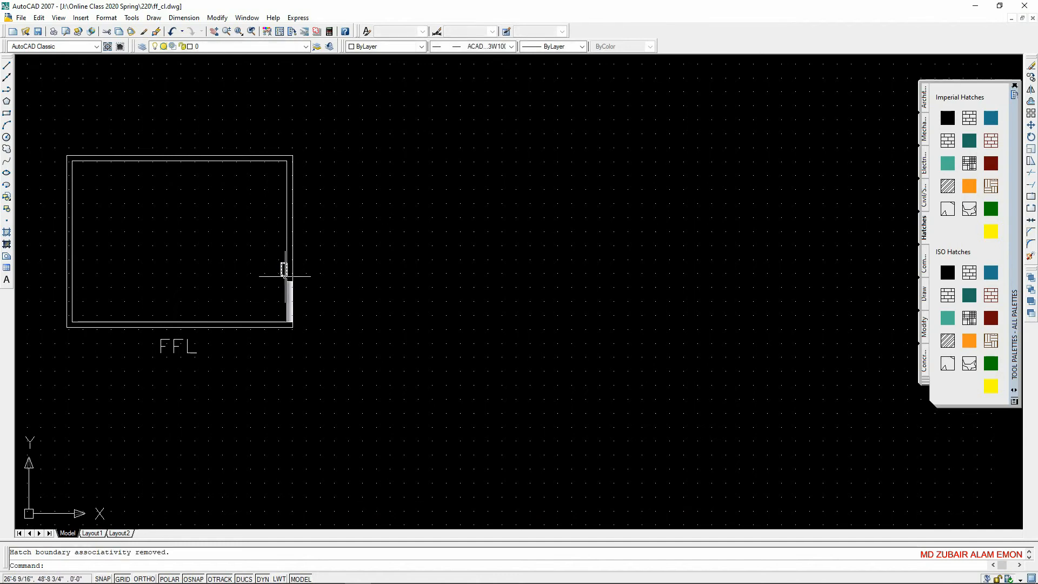
left_click(287, 276)
key("Delete")
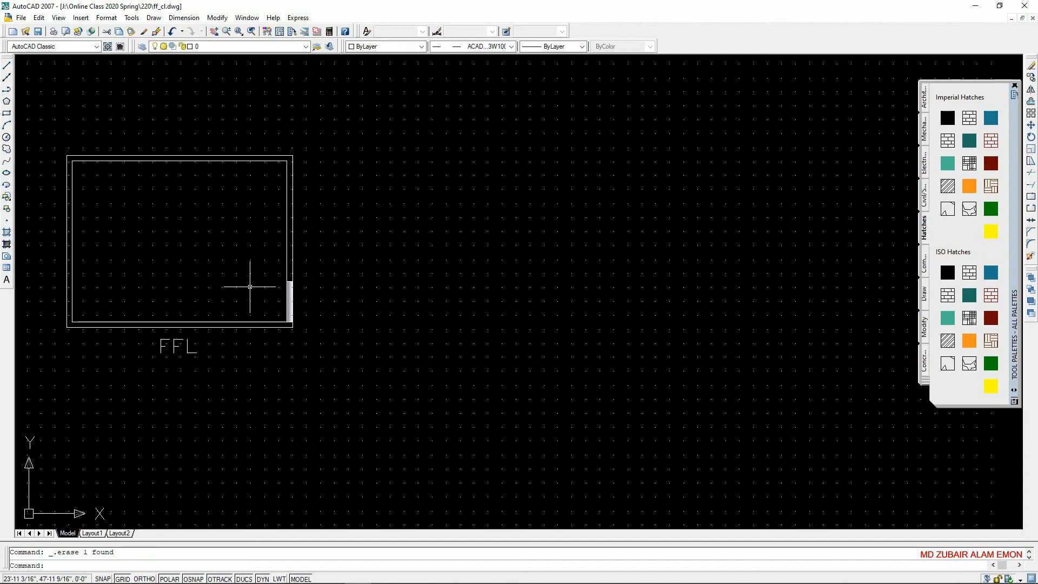
left_click(290, 302)
key("Delete")
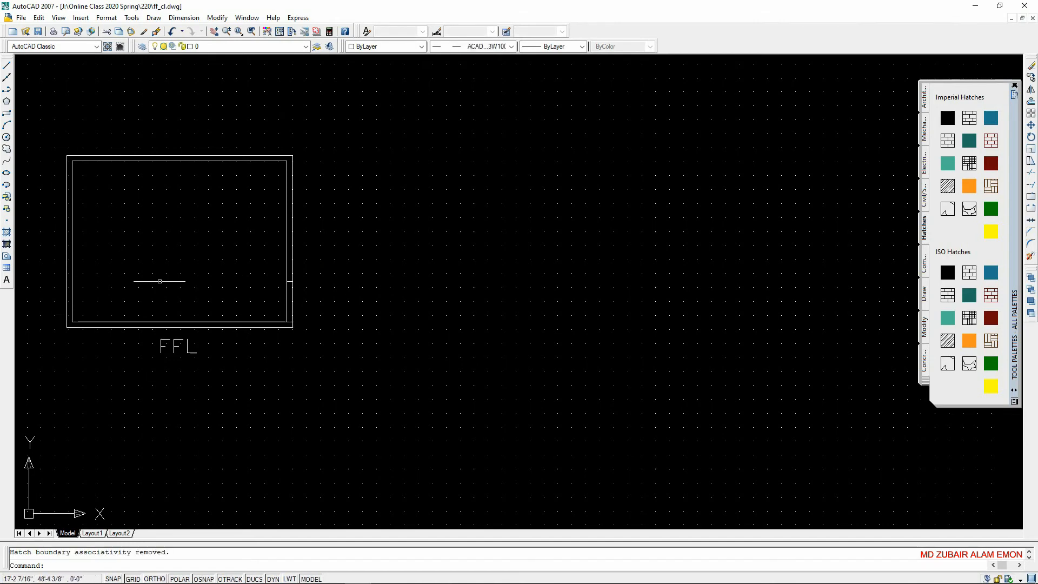
Step: Set the current linetype to ByLayer
scroll(38, 178, "up", 3)
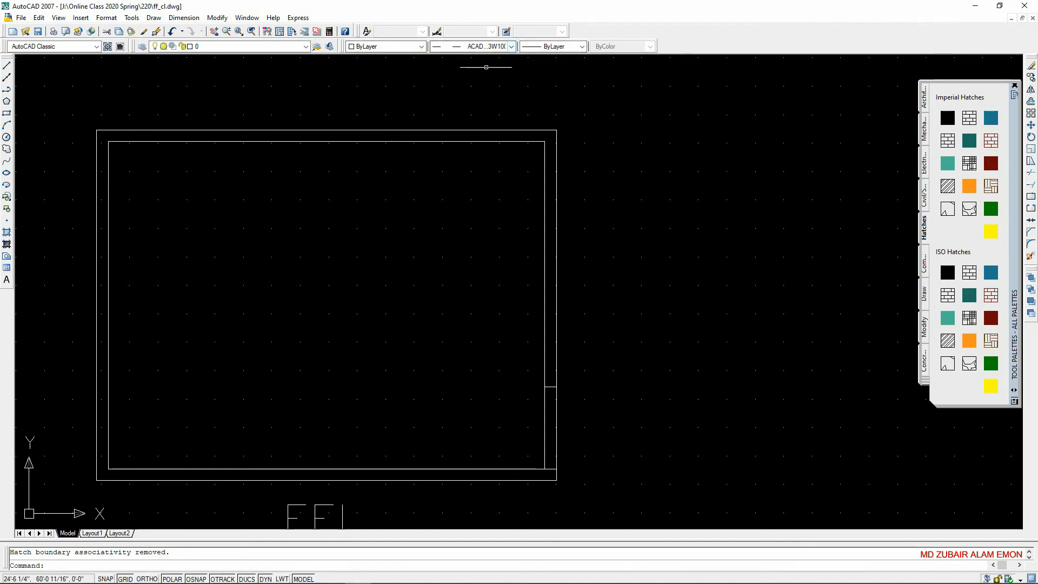
left_click(511, 47)
left_click(486, 56)
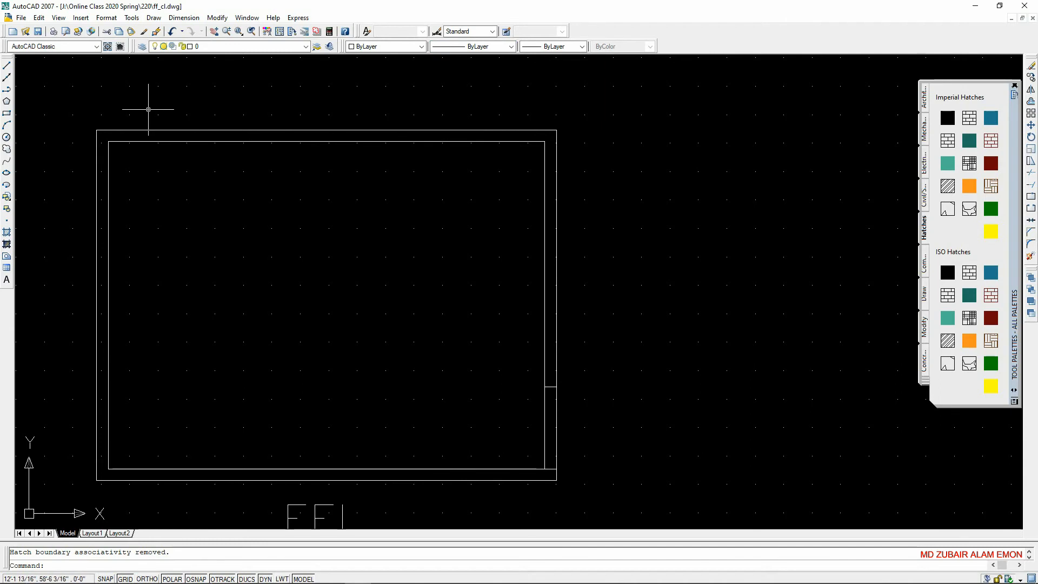
Step: Switch the workspace to 3D Modeling
left_click(131, 18)
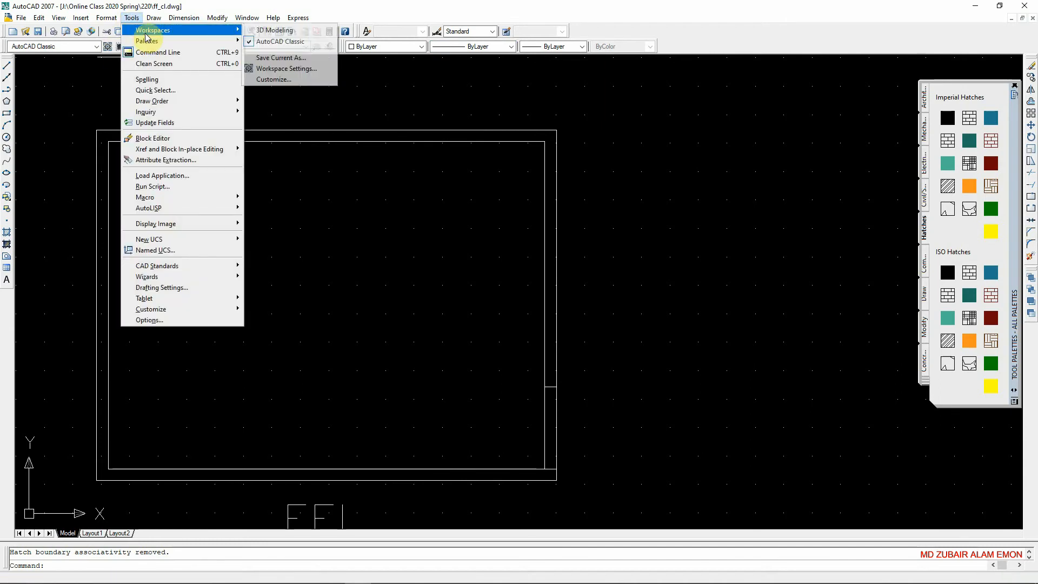
mouse_move(204, 32)
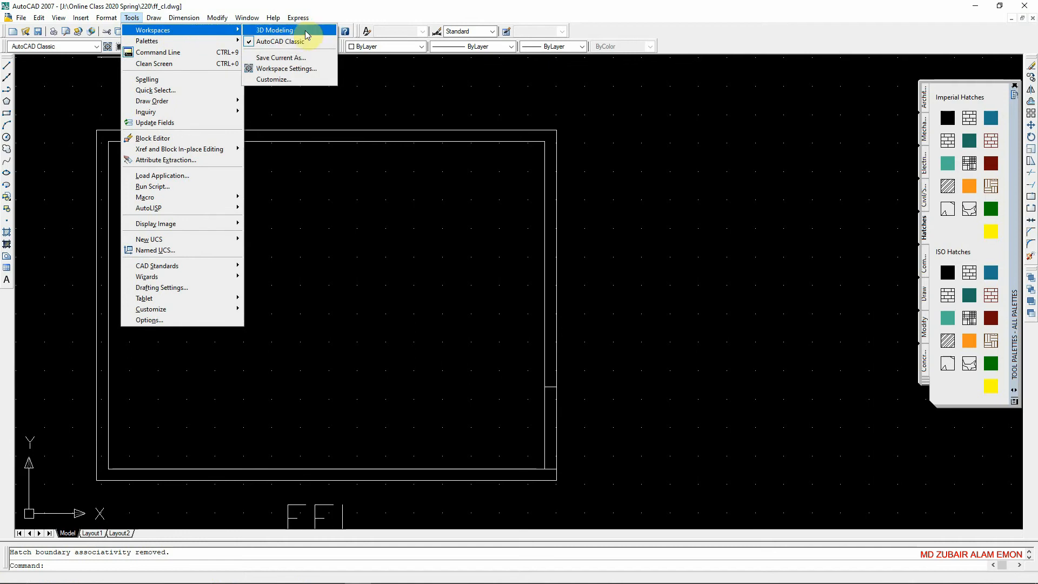
left_click(278, 36)
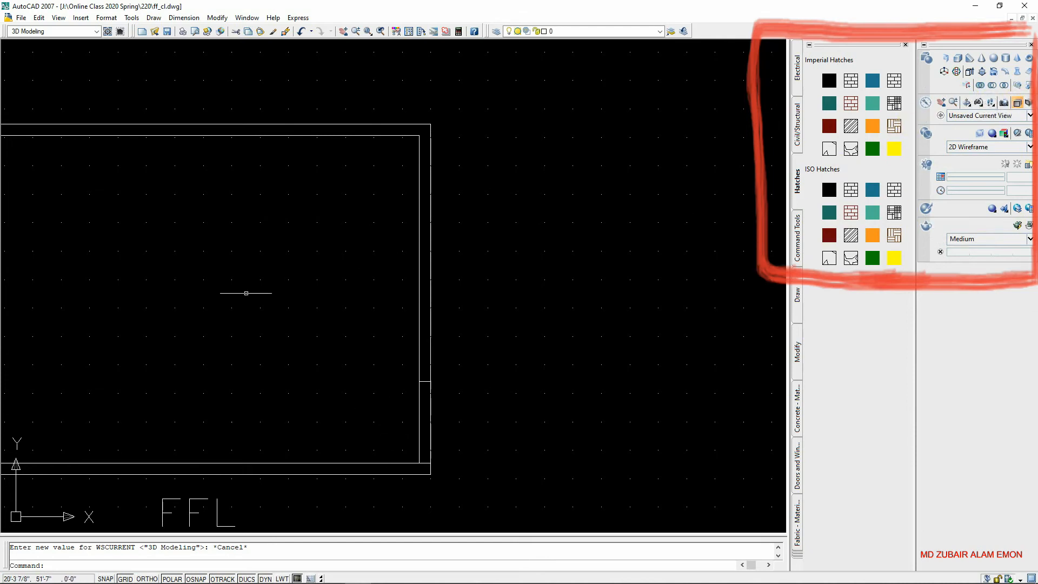
Step: Set the room plan's view to SW Isometric
scroll(378, 317, "down", 3)
scroll(211, 301, "up", 2)
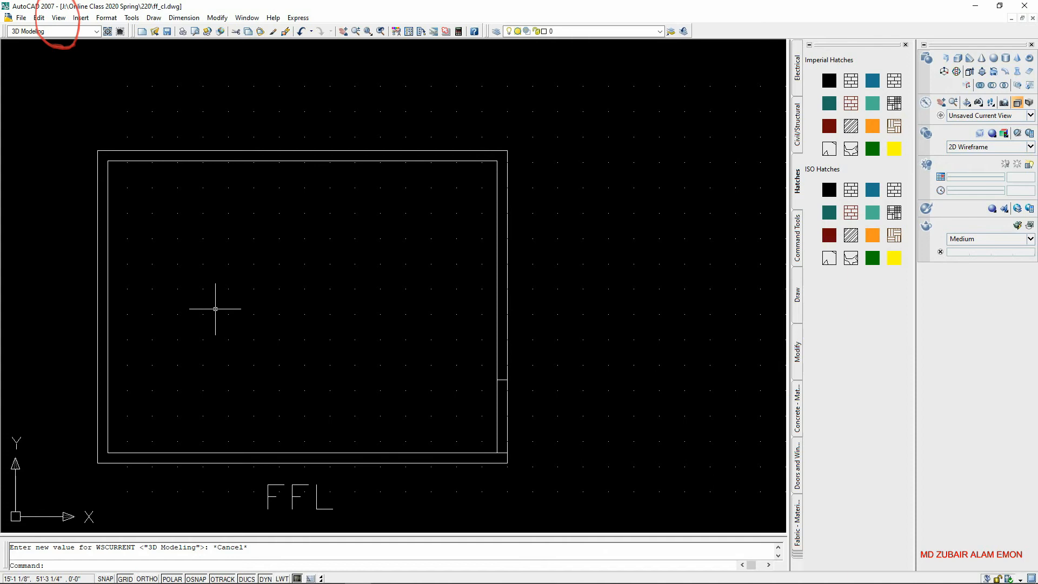
left_click(60, 19)
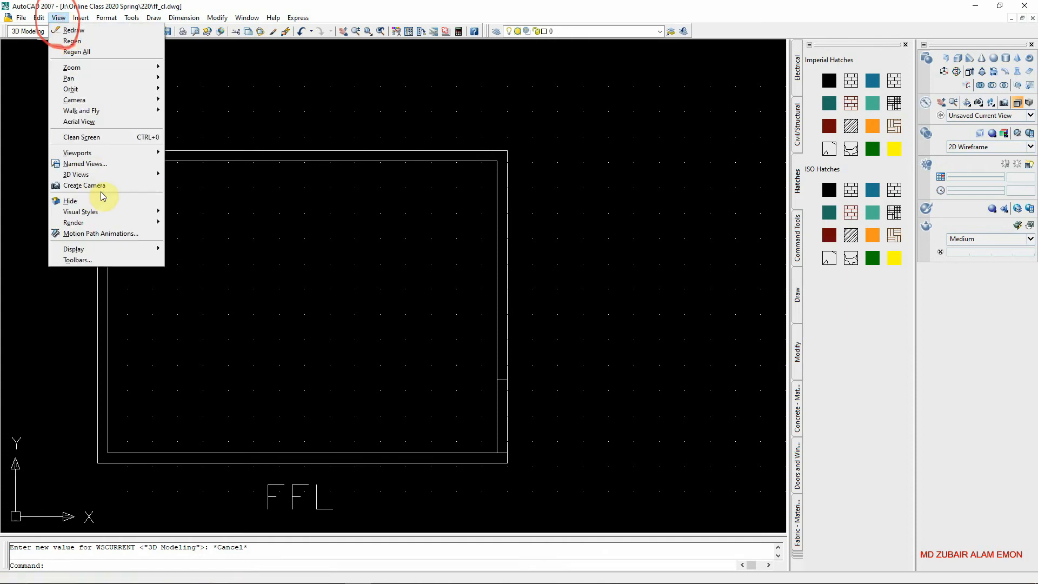
mouse_move(88, 178)
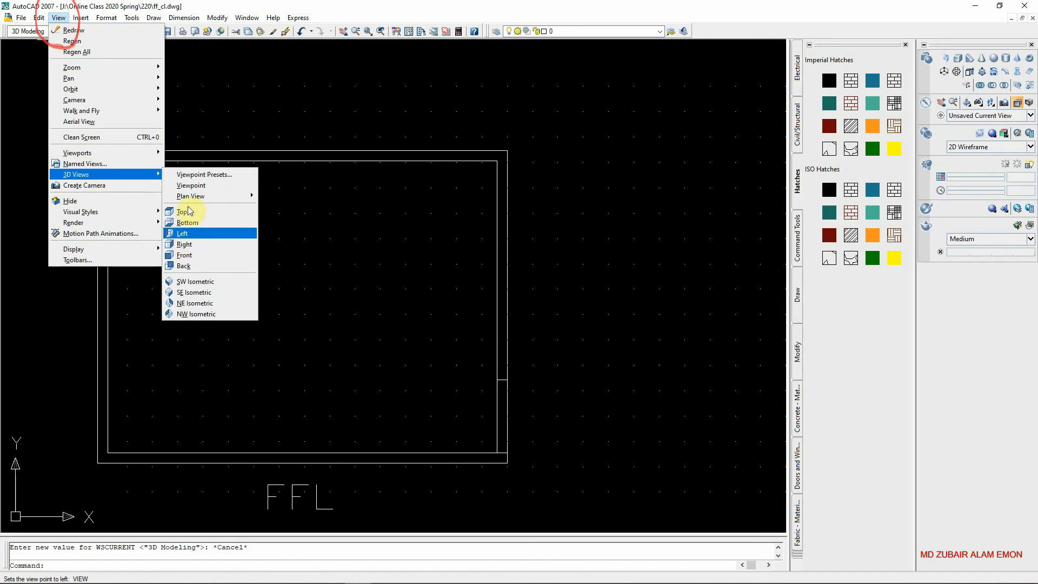
left_click(191, 283)
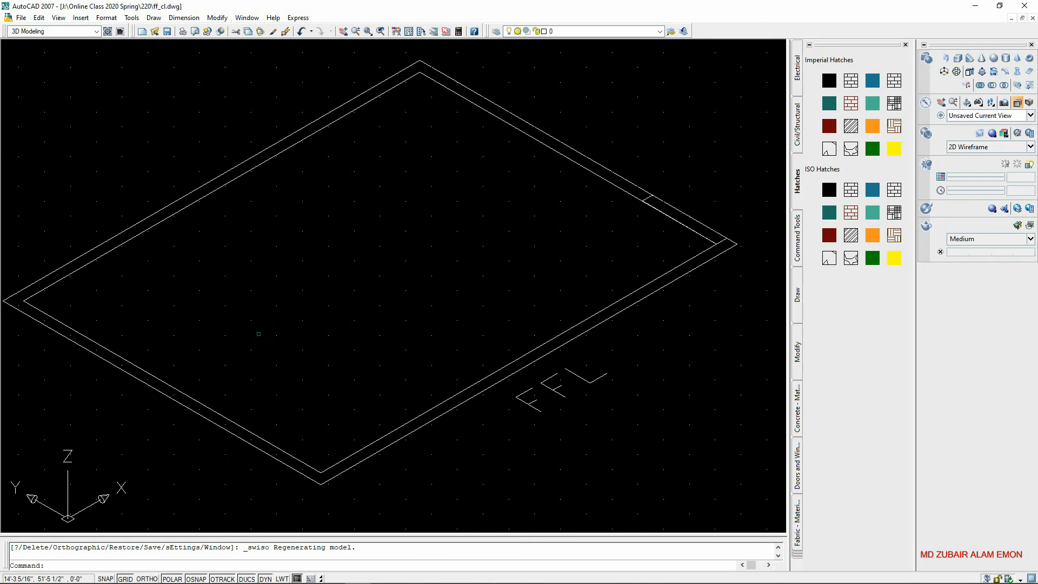
scroll(261, 333, "down", 1)
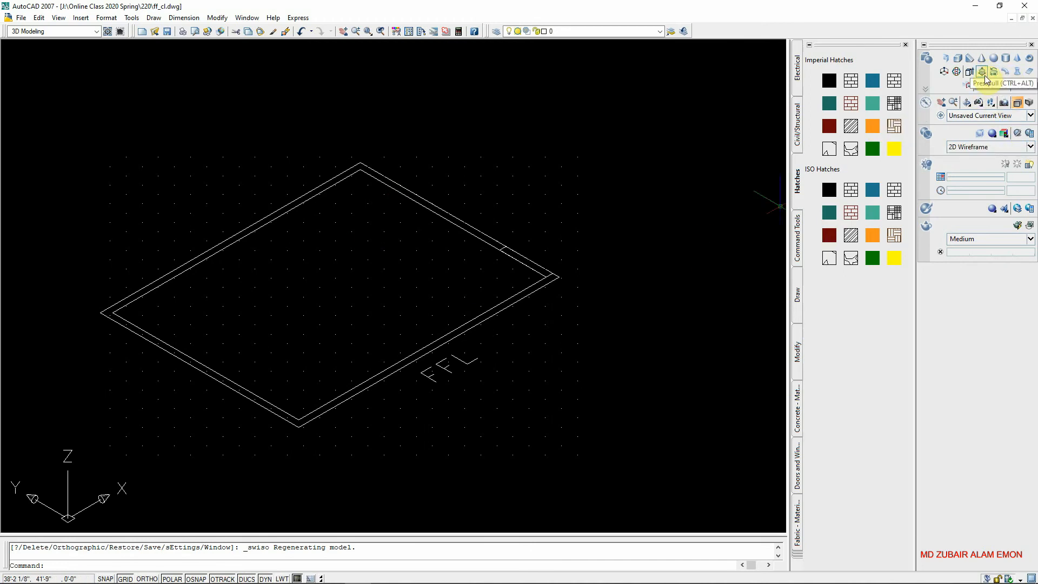
left_click_drag(928, 7, 816, 44)
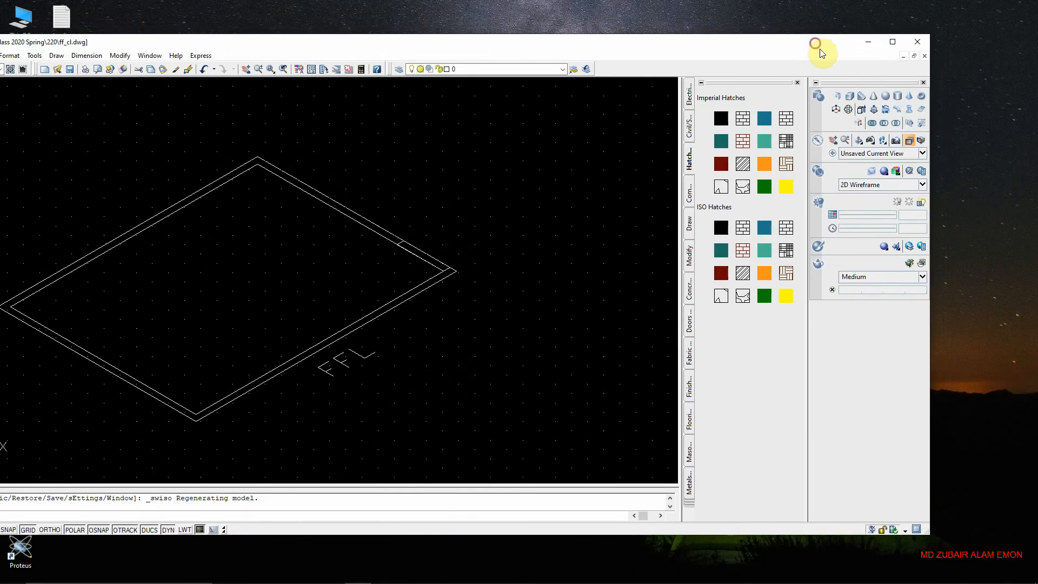
left_click(874, 110)
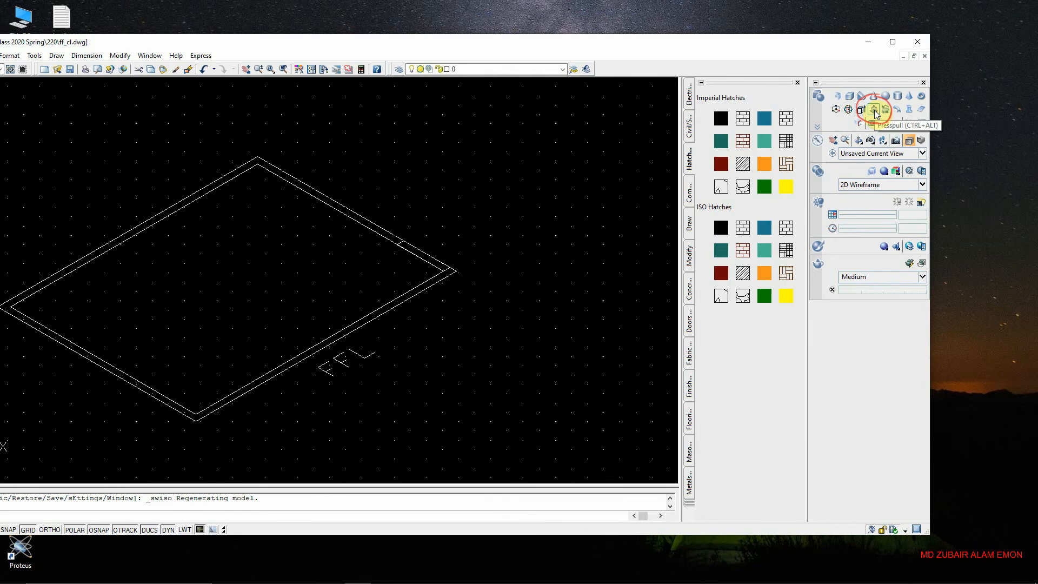
left_click(875, 111)
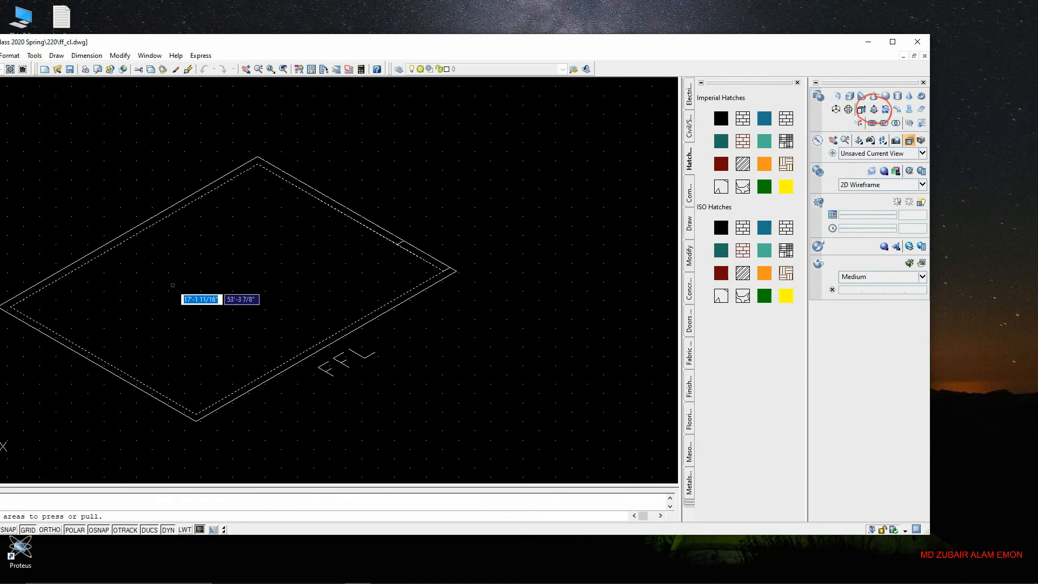
double_click(241, 47)
key("Escape")
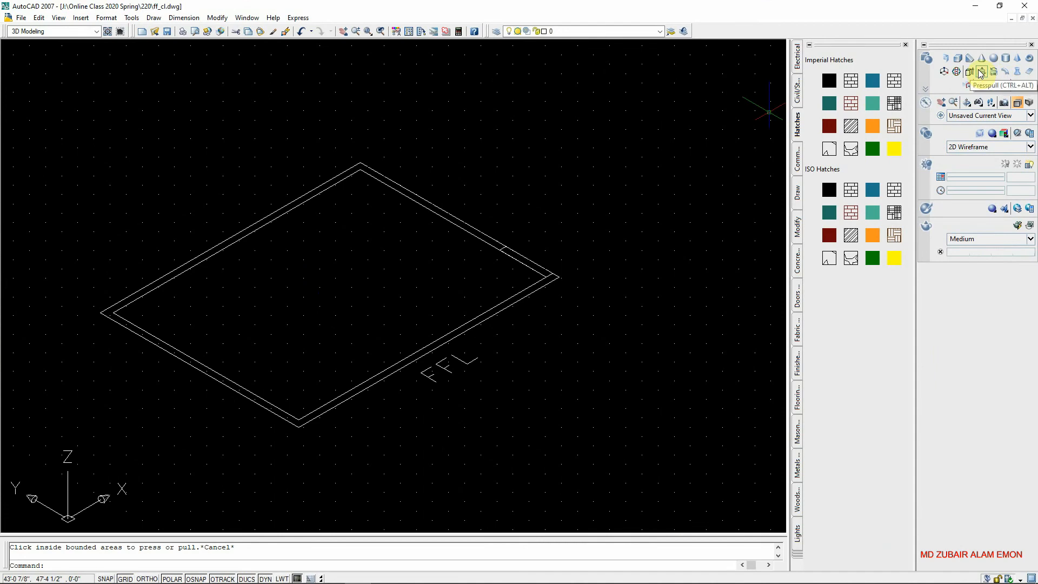
Step: Presspull the area between the room's double wall lines up to a height of 10', leaving the door opening unextruded
left_click(981, 73)
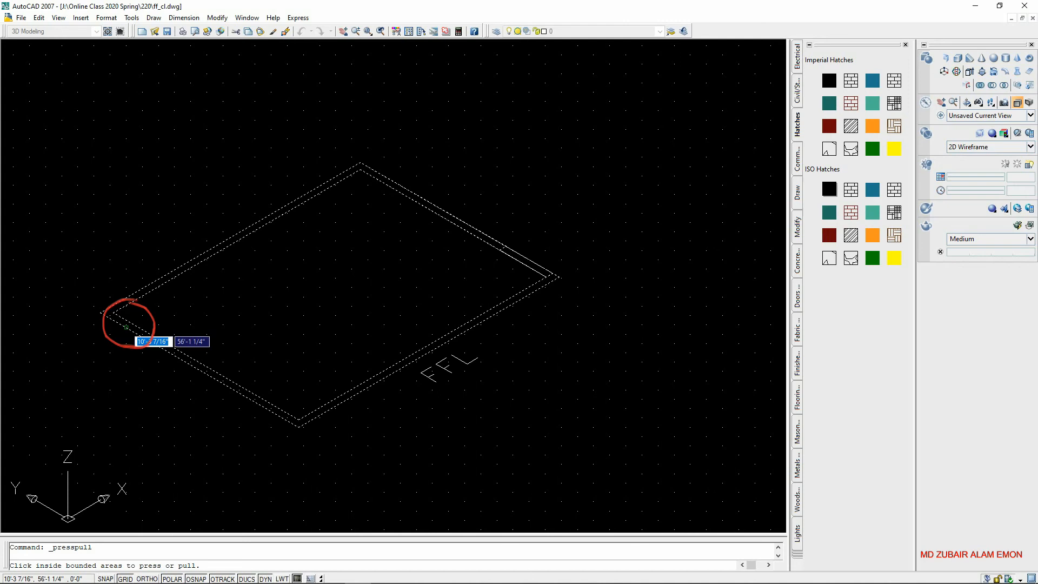
left_click(126, 327)
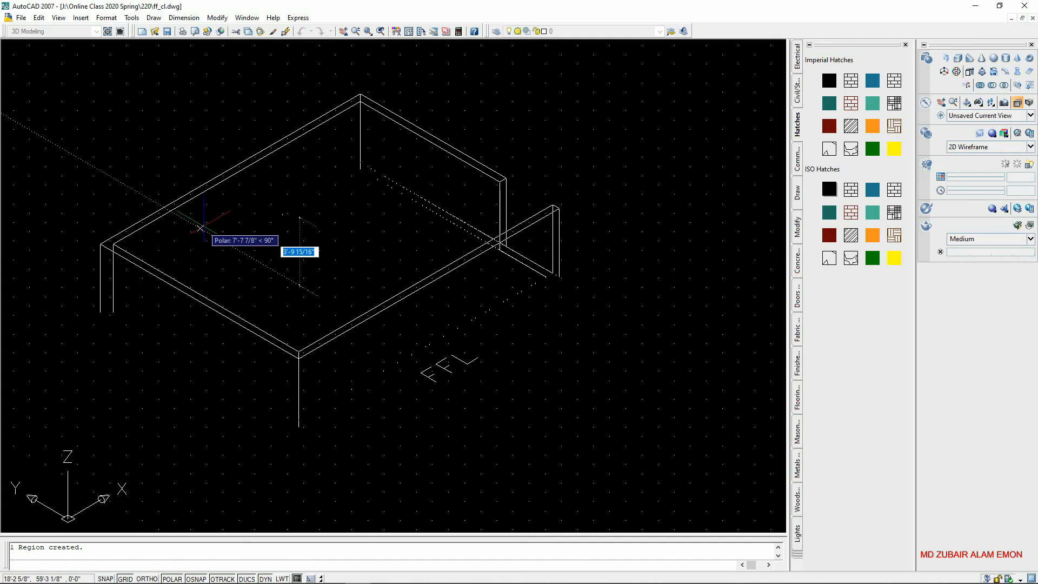
type("10")
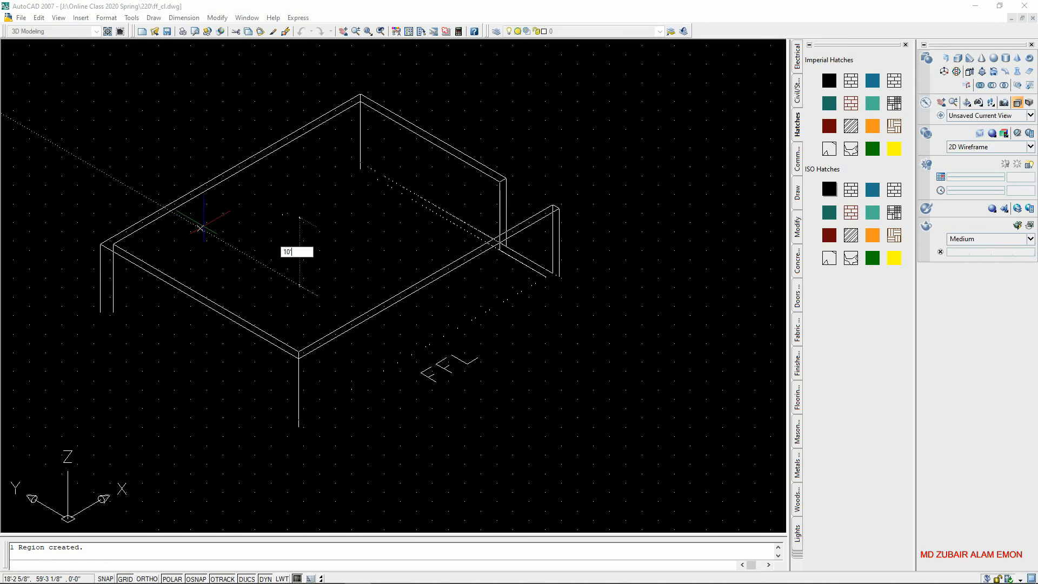
type("'")
key("Return")
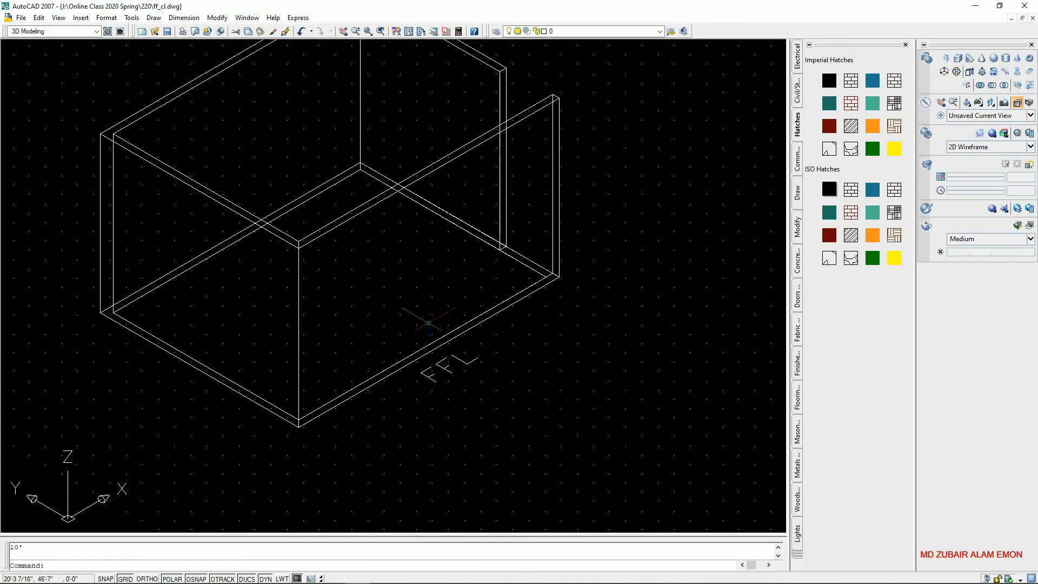
scroll(446, 296, "down", 2)
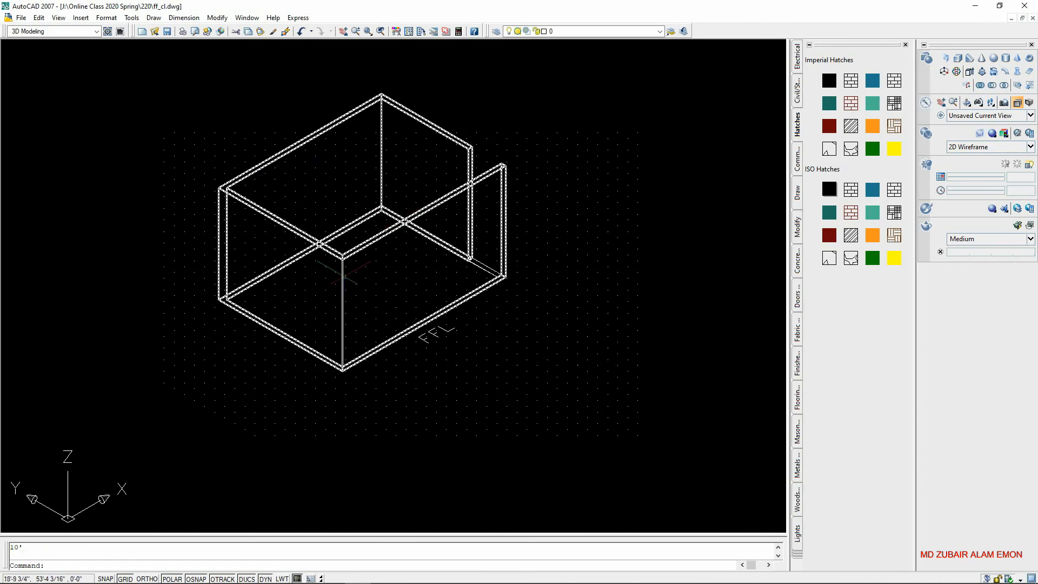
scroll(372, 188, "up", 2)
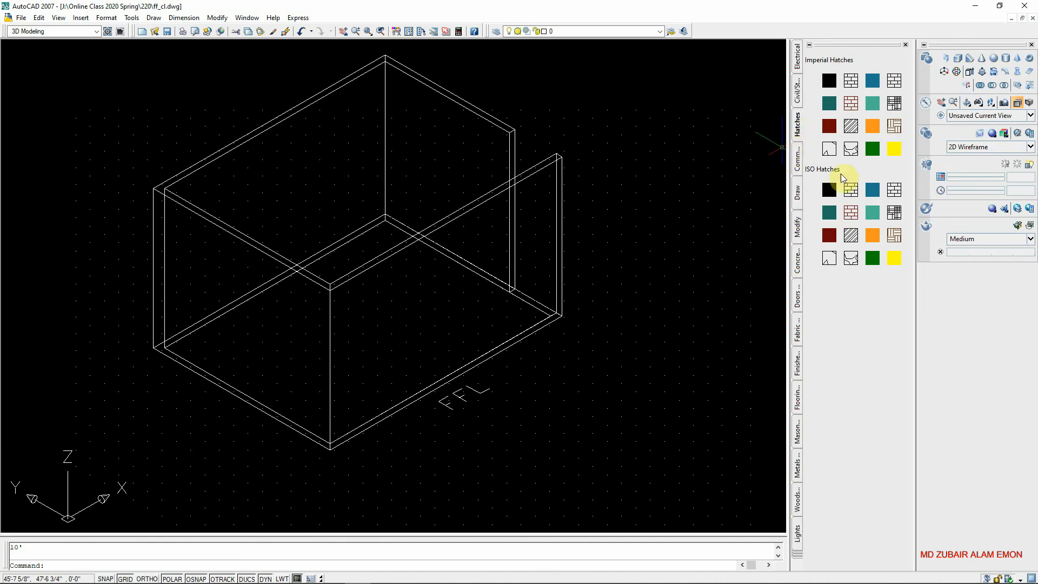
Step: Try an ISO brick hatch on the outer face of the long wall beside the FFL text, and undo it
left_click(896, 200)
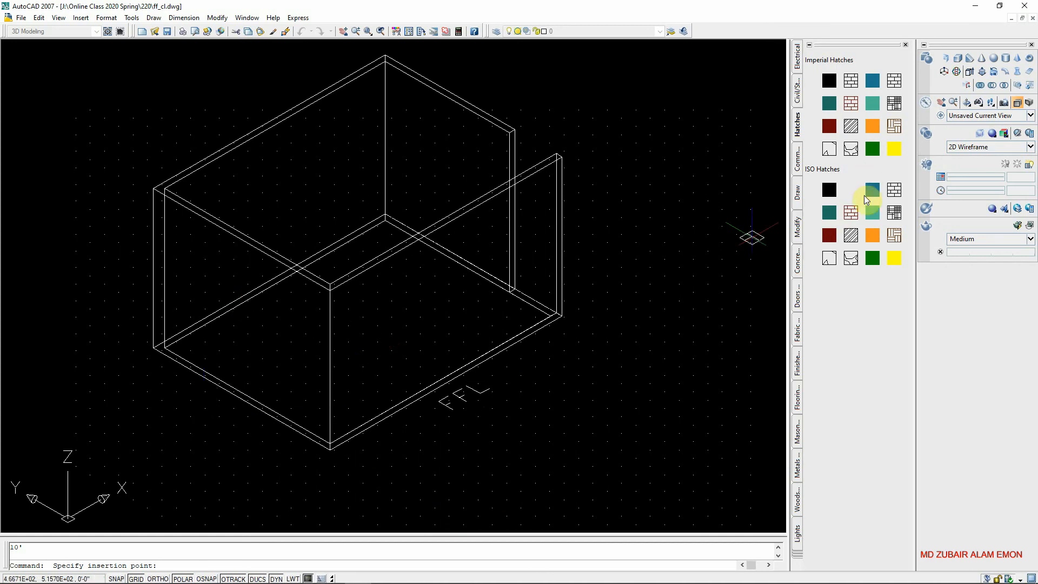
left_click(847, 191)
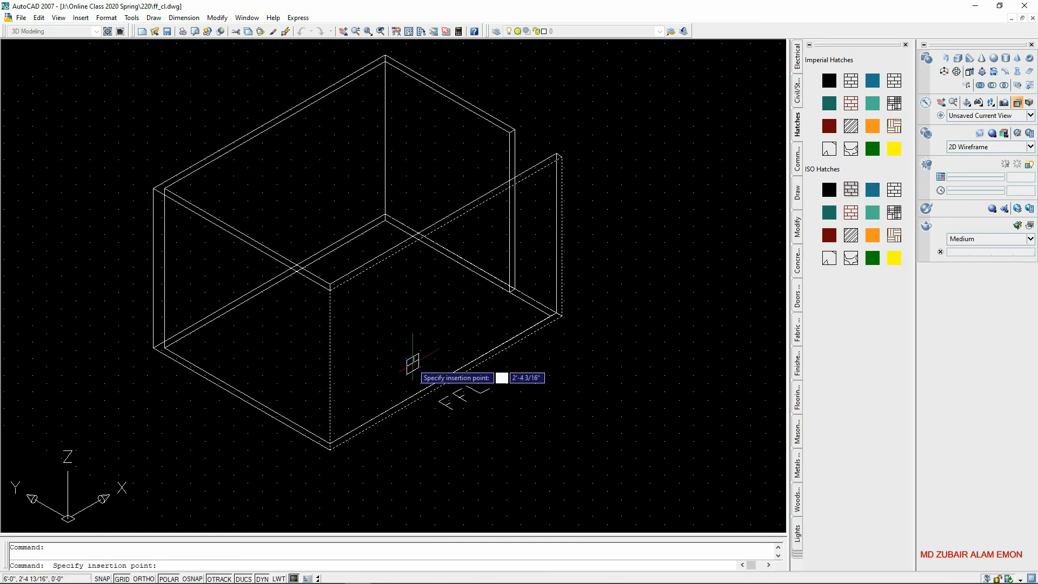
key("Escape")
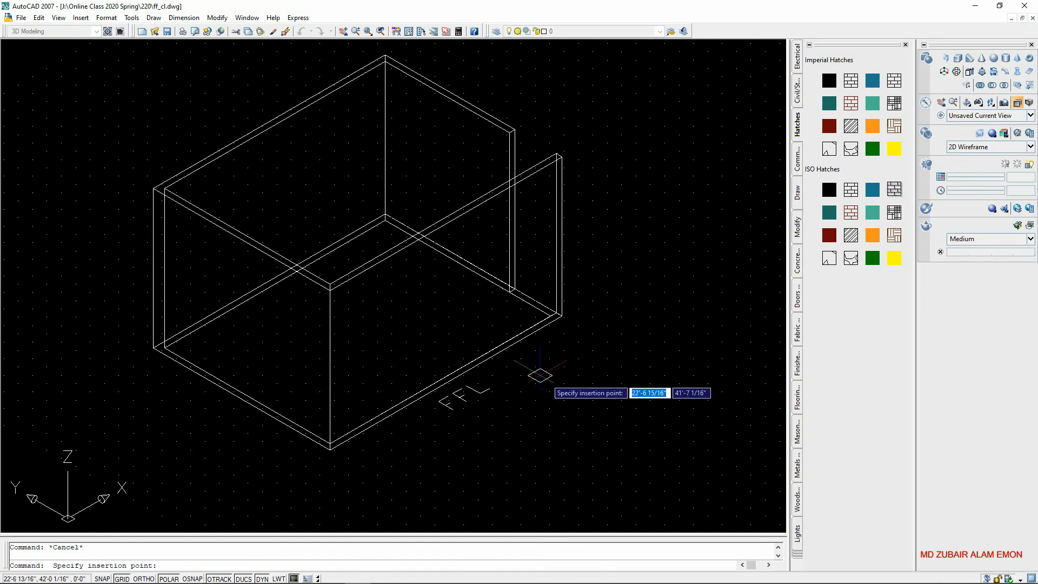
left_click(379, 308)
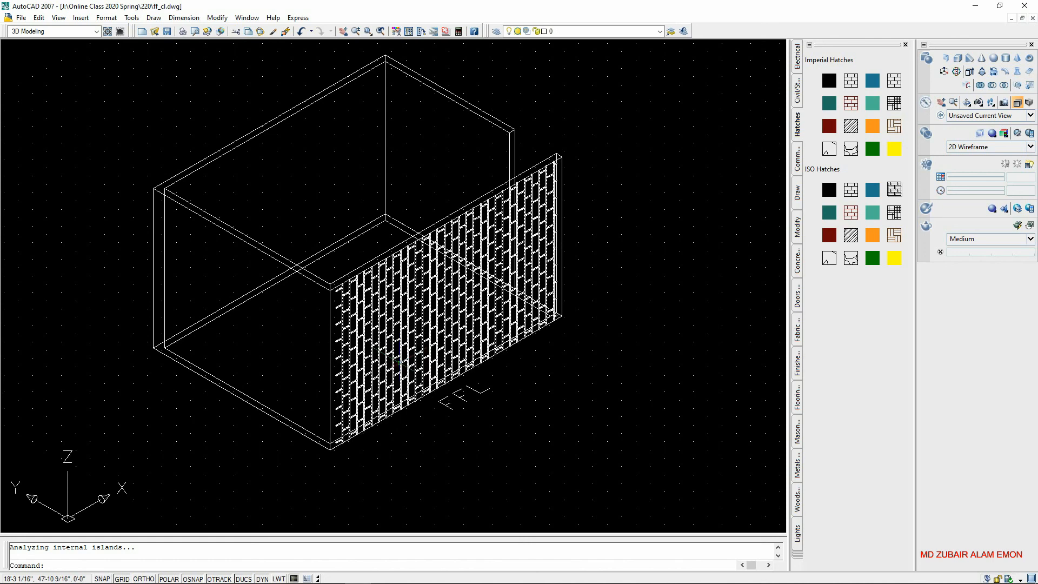
key("ctrl+z")
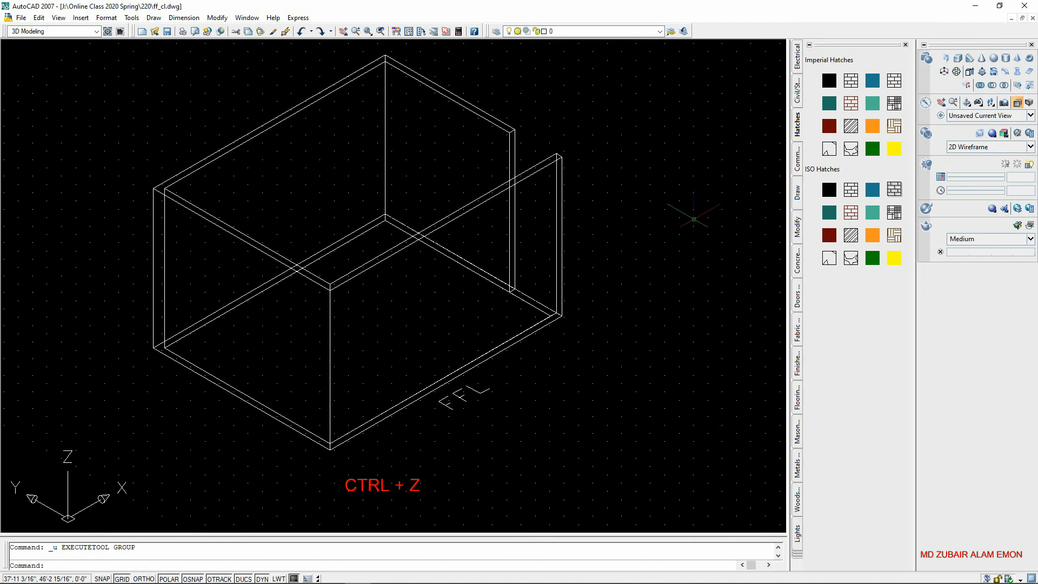
Step: Cover the outer face of the room's shorter front-left wall with the ISO brick hatch, including the strip near the front corner
left_click(858, 193)
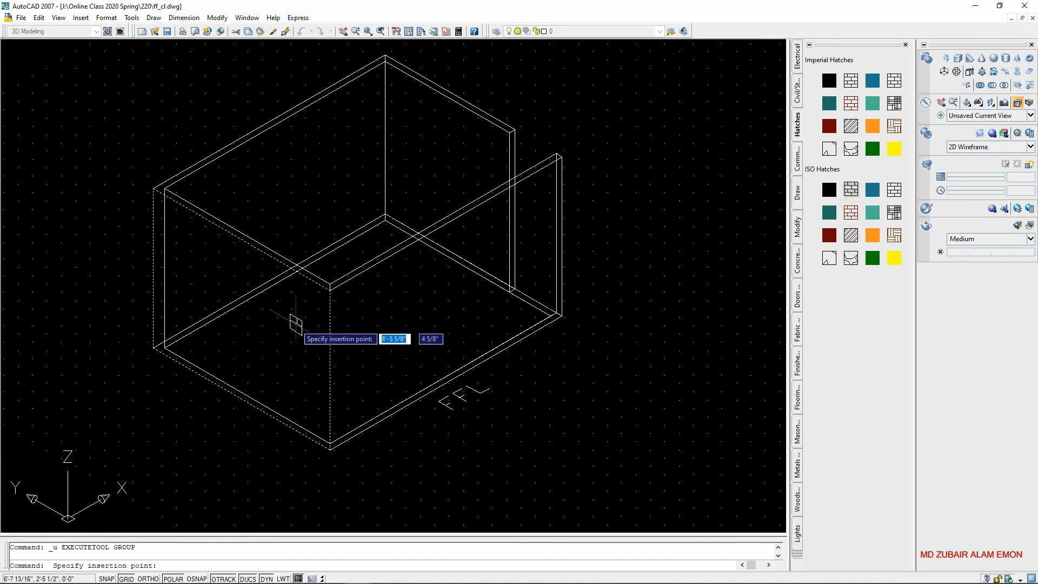
left_click(239, 328)
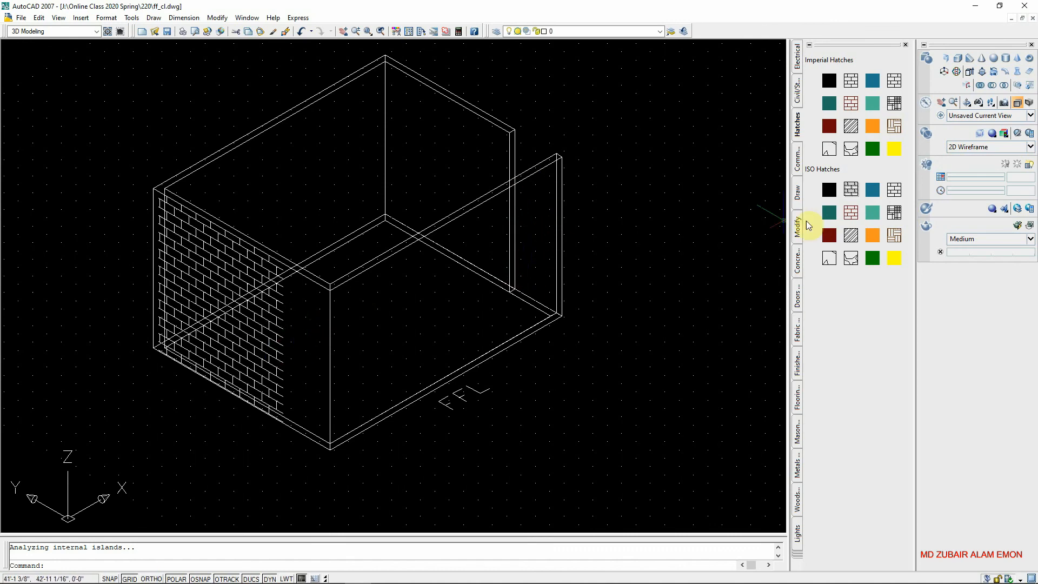
left_click(846, 193)
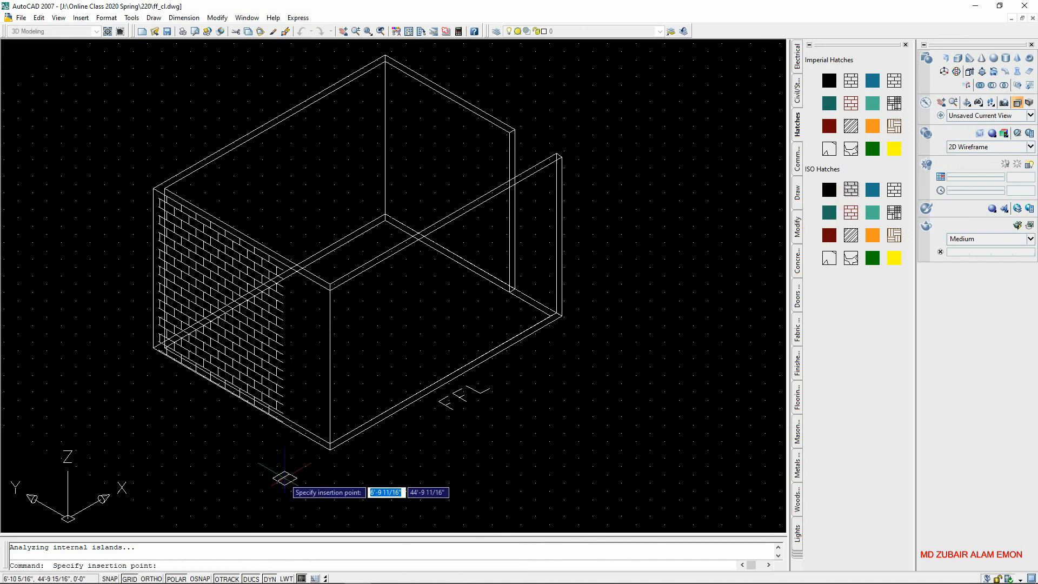
left_click(301, 398)
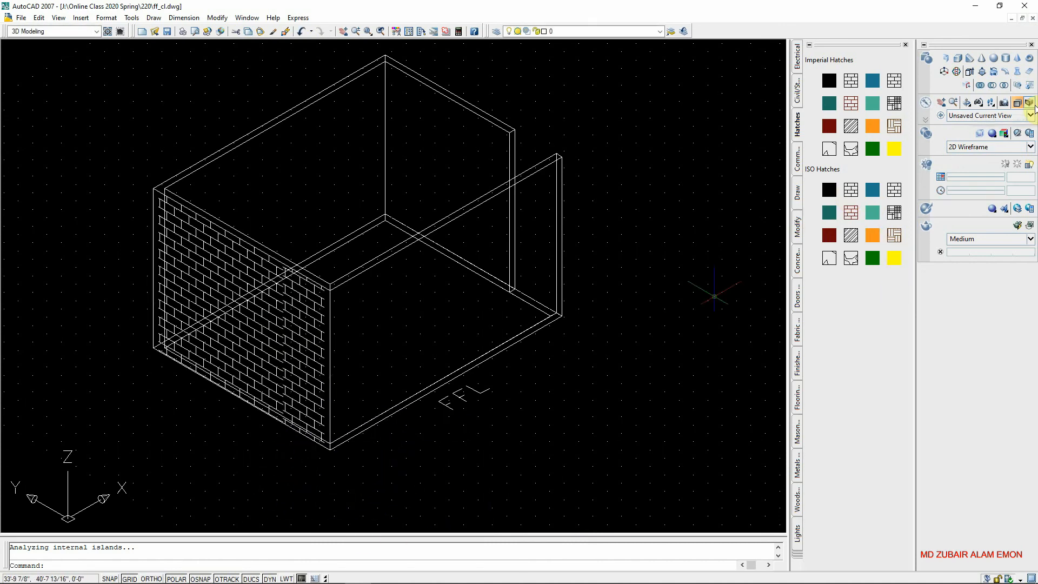
Step: Apply the same ISO brick hatch to the outer face of the long wall beside the FFL text
left_click(851, 189)
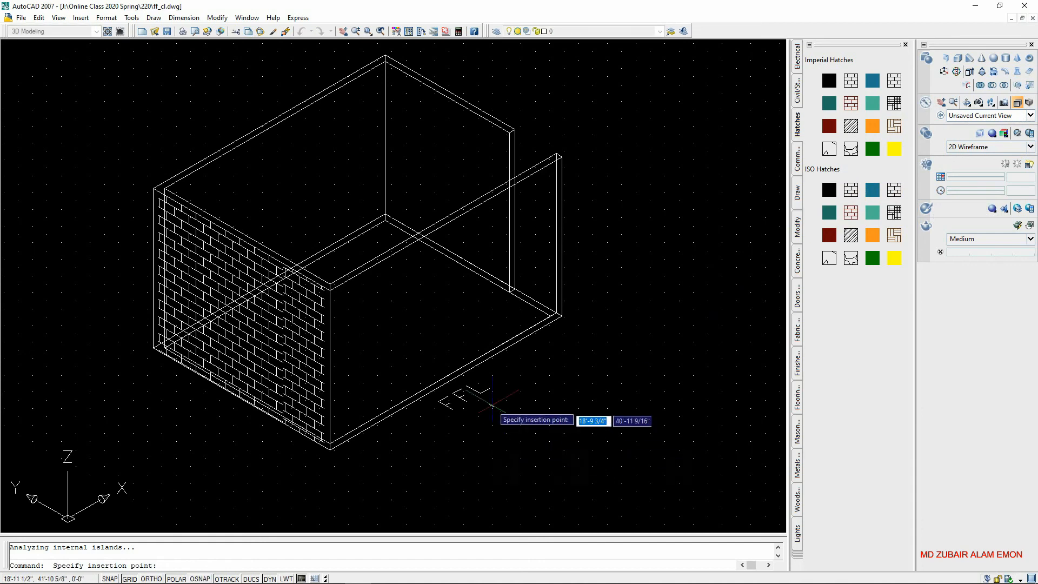
left_click(451, 342)
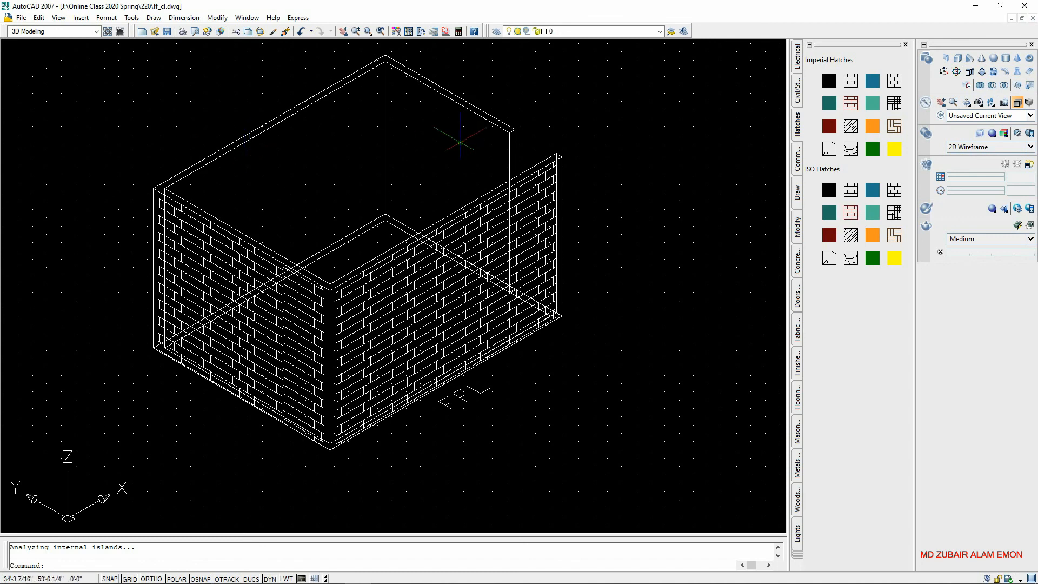
scroll(354, 456, "down", 2)
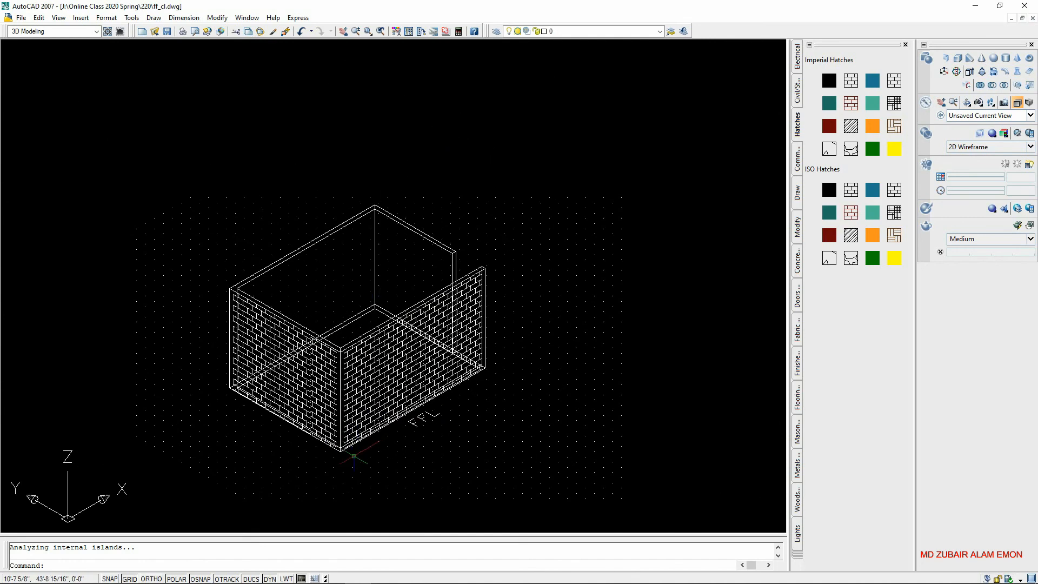